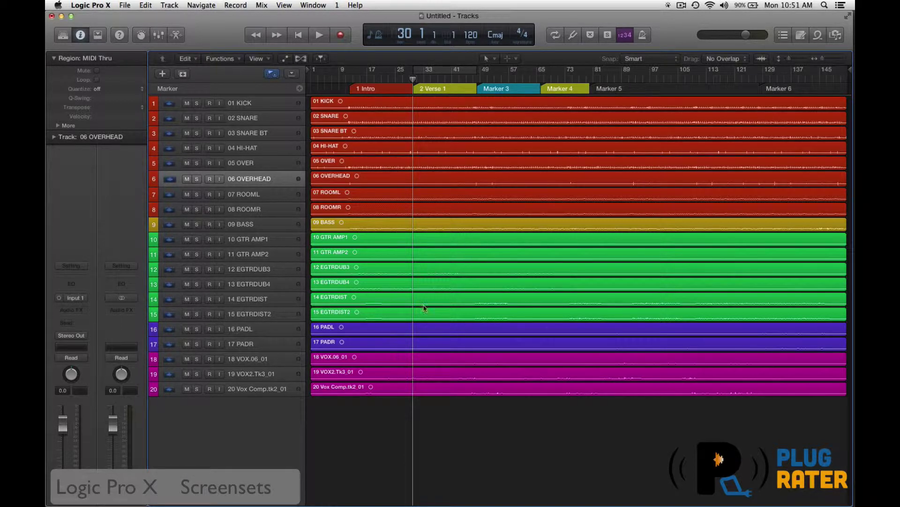
Step: Select all regions and zoom to fit the whole song across all 20 tracks
key("super+a")
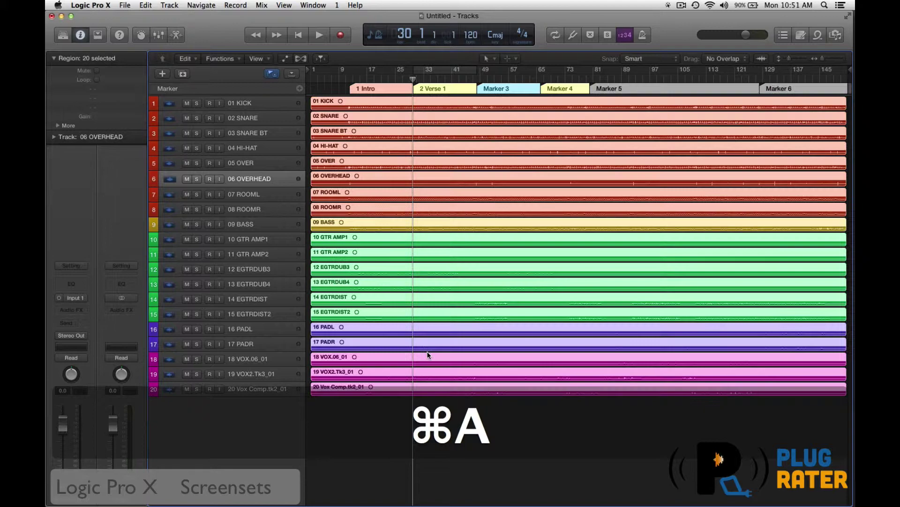
key("z")
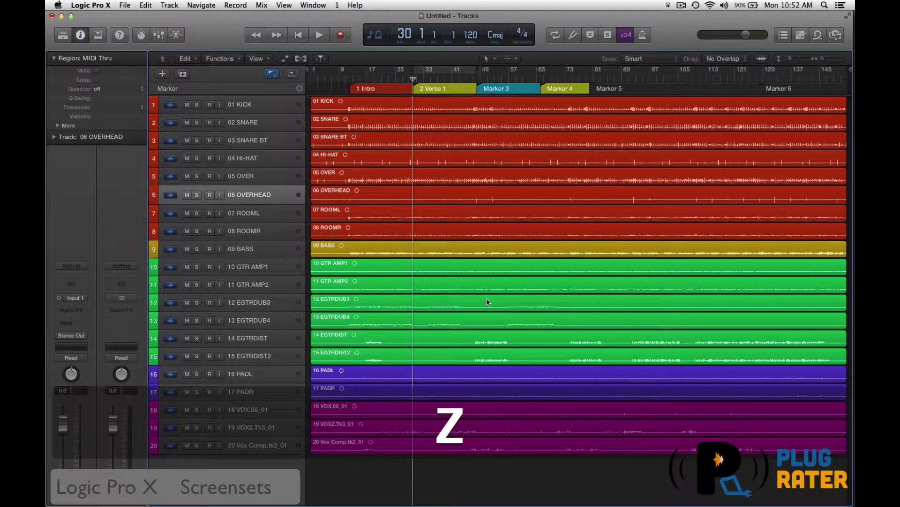
left_click(338, 5)
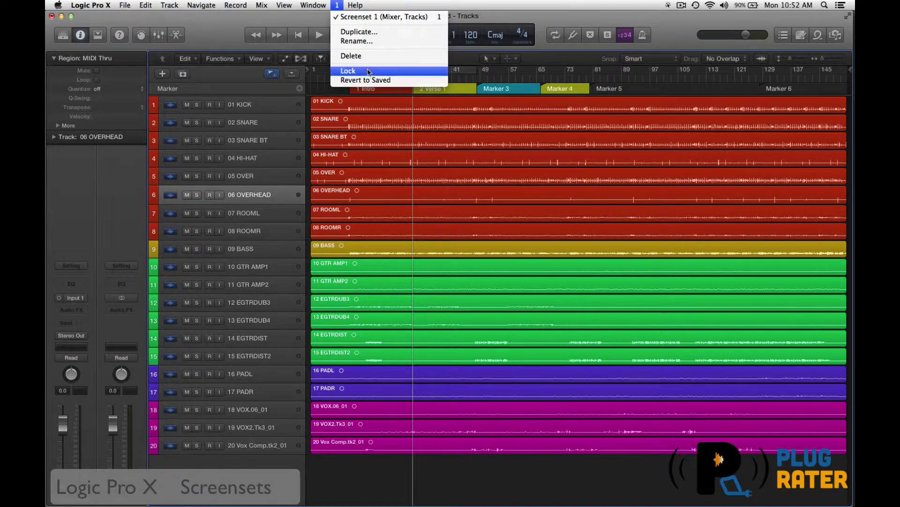
left_click(339, 6)
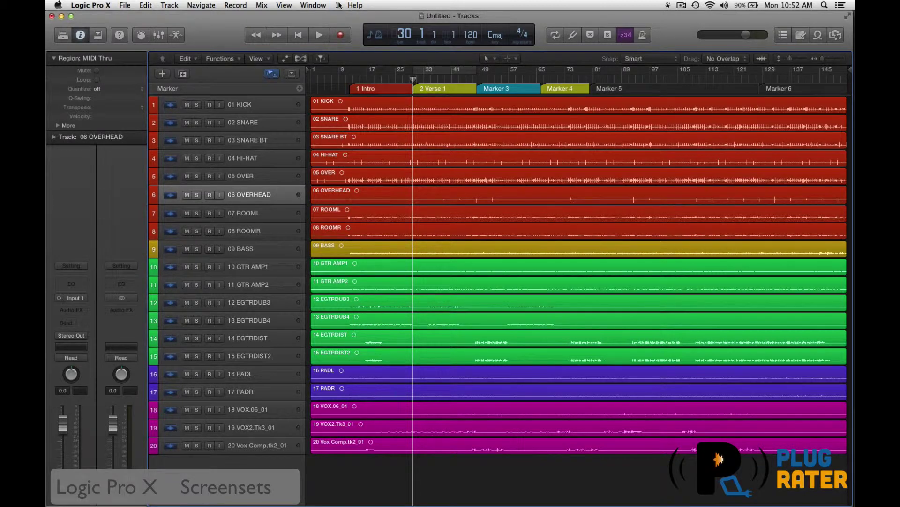
Step: Assign Shift-Cmd-L to Lock/Unlock Current Screenset in Key Commands, then close the window
key("alt+k")
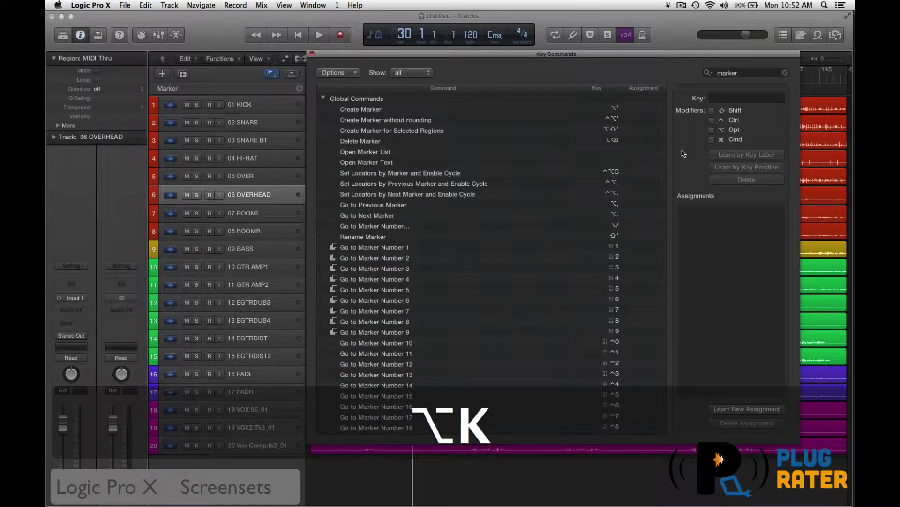
left_click(753, 74)
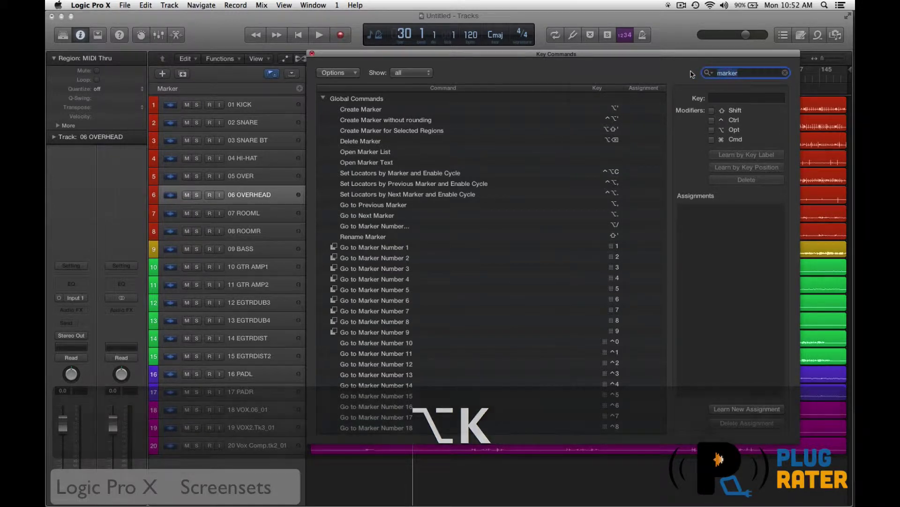
type("screen")
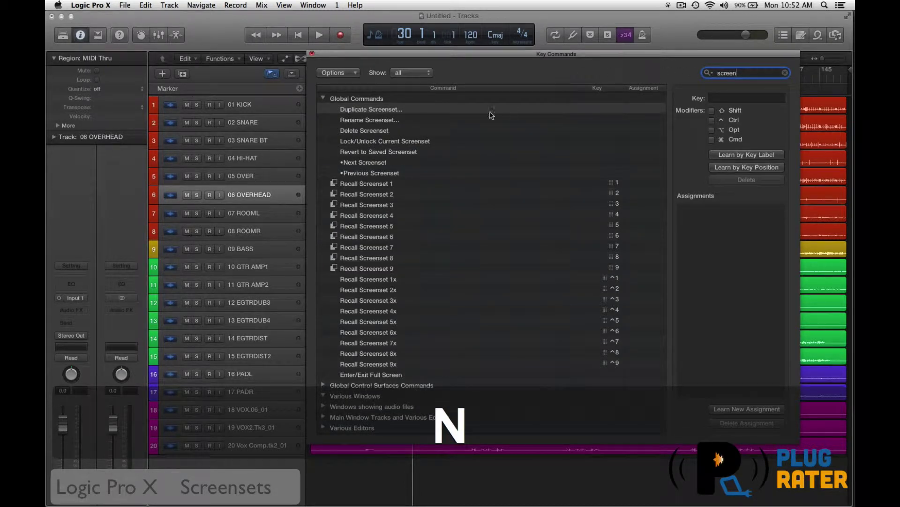
left_click(403, 141)
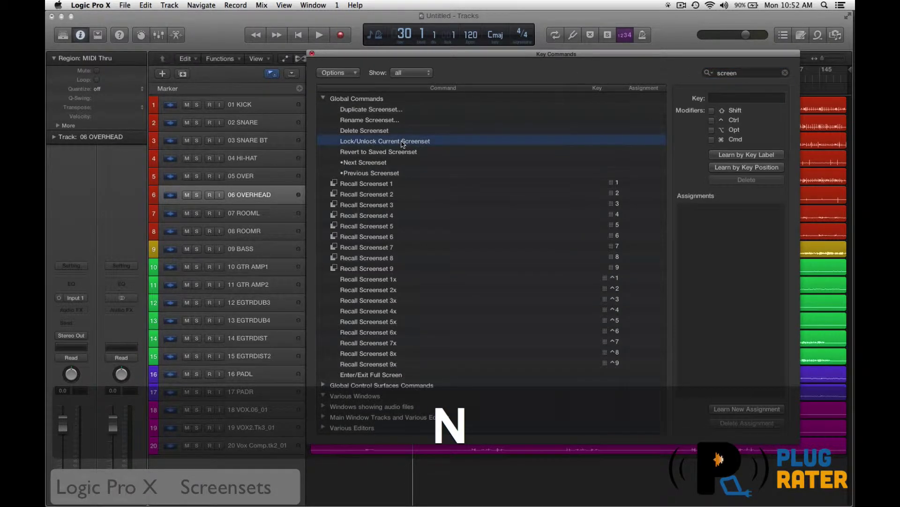
left_click(733, 156)
key("shift")
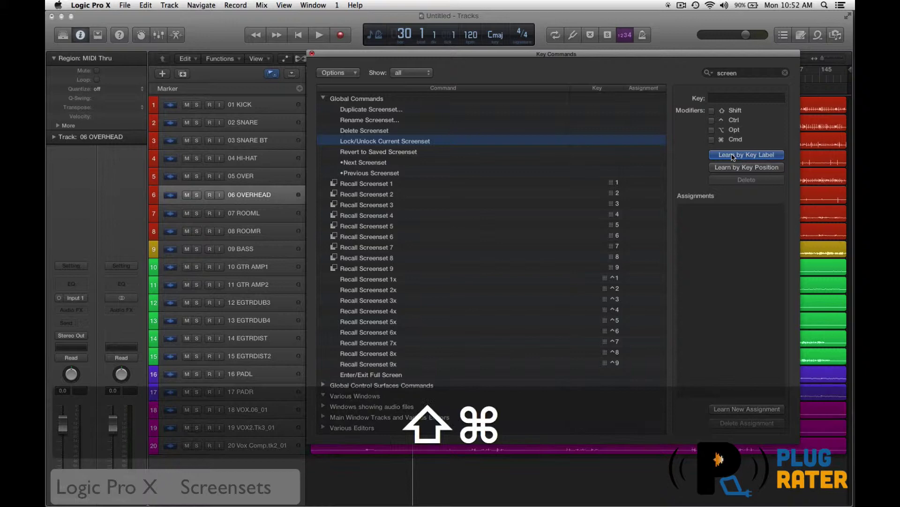
key("shift+super+l")
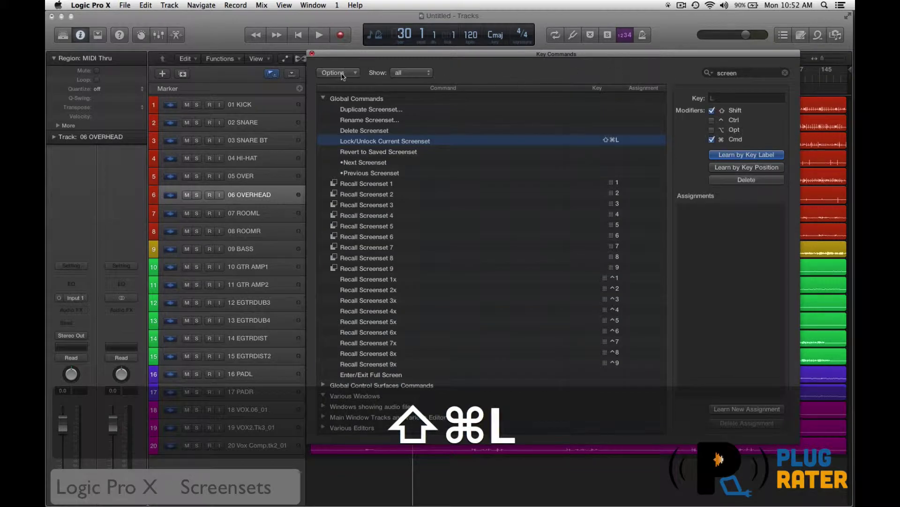
left_click(313, 53)
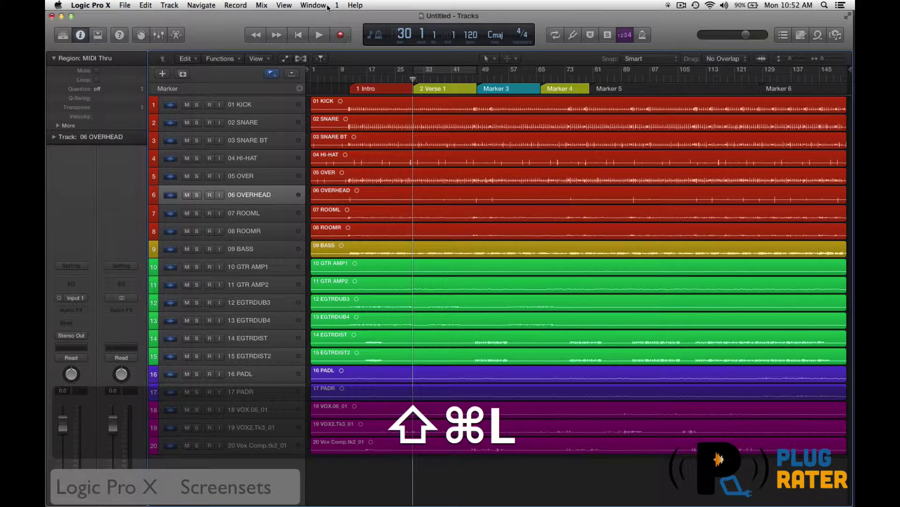
Step: Lock screenset 1 with Shift-Cmd-L, zoom in, then press 1 to restore the overview
key("shift+super+l")
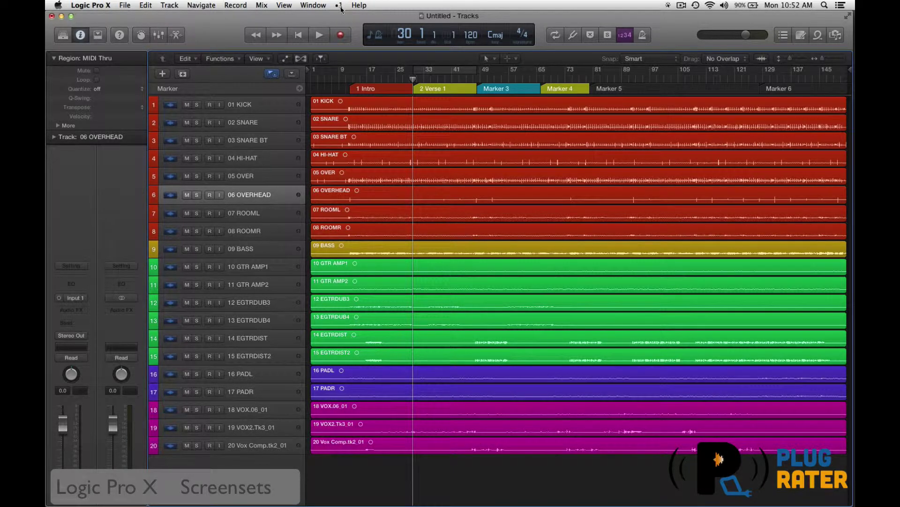
key("super+Right")
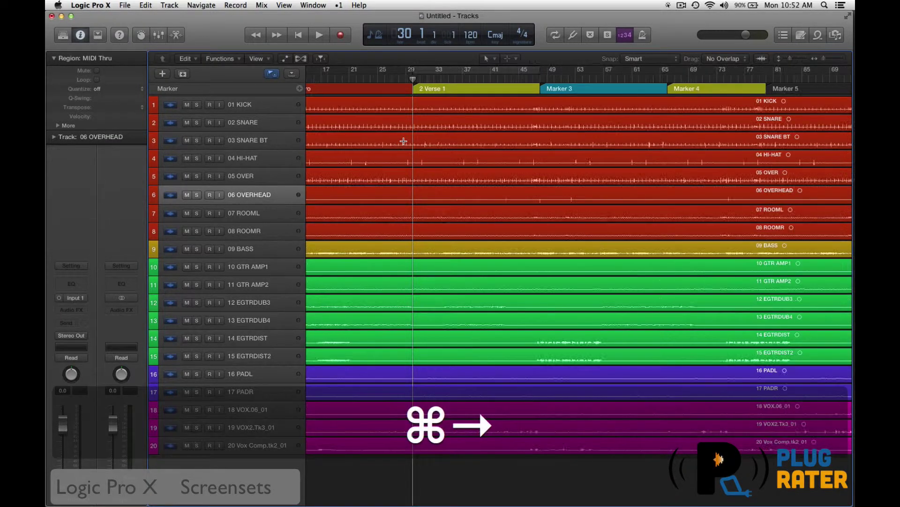
key("super+Right")
key("super+Down")
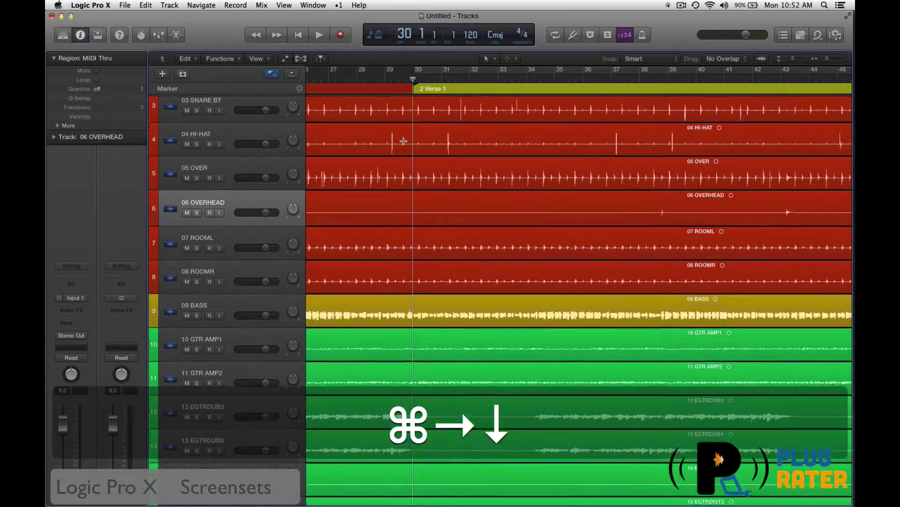
key("super+Down")
key("super+Down")
key("super+Right")
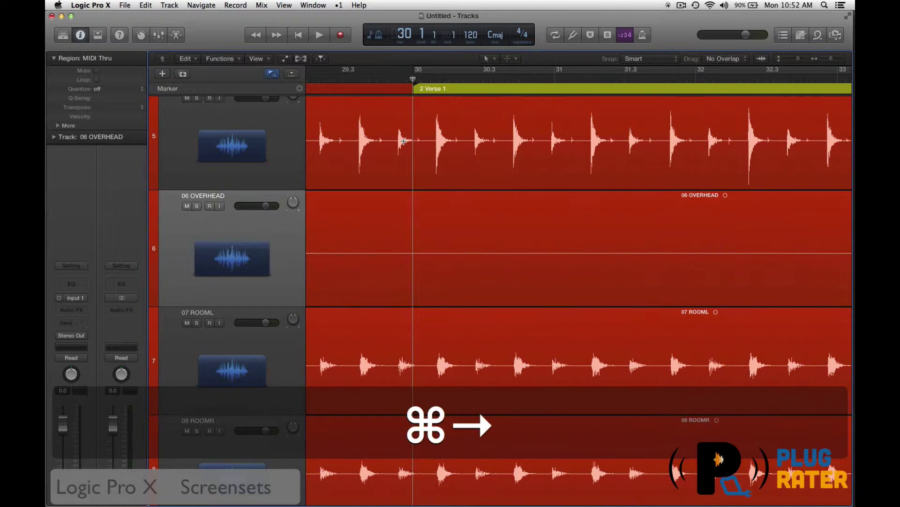
key("super+Right")
key("super+Right")
key("super+Right")
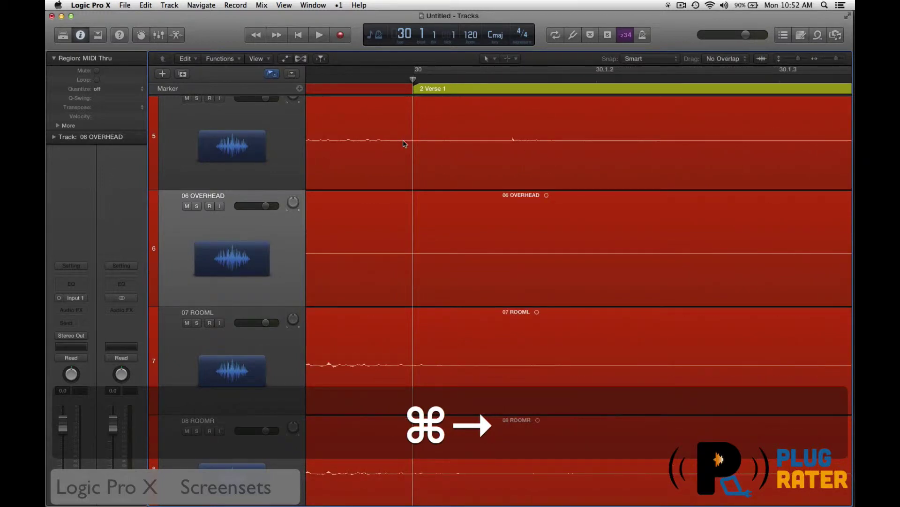
key("1")
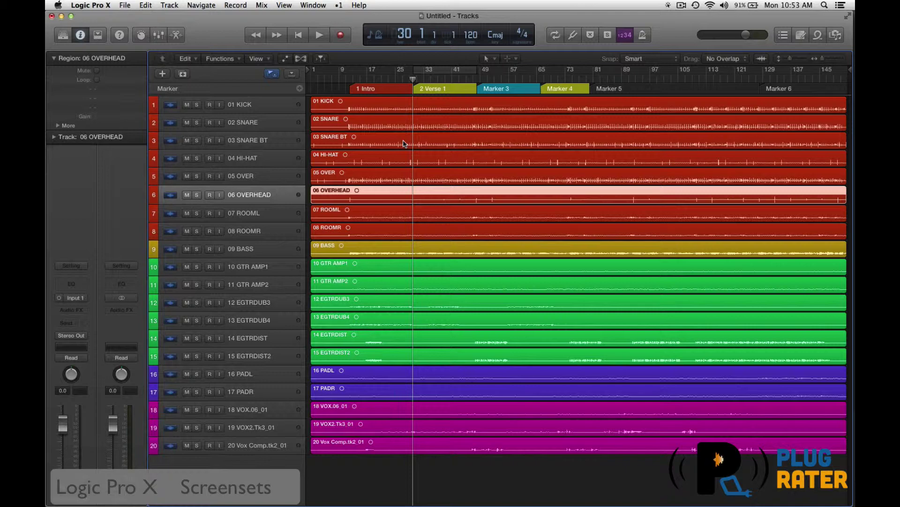
Step: On screenset 2, open the Mixer with Cmd-2 and close the Tracks window behind it
key("super+2")
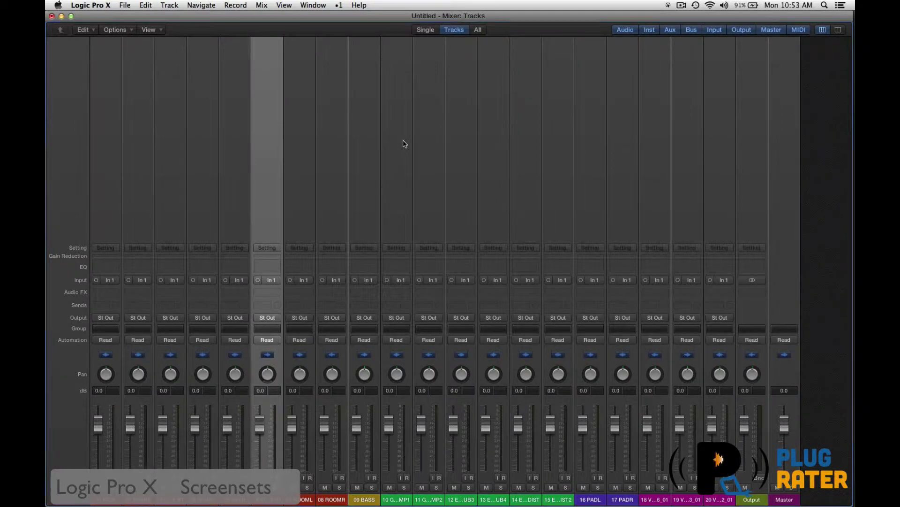
key("2")
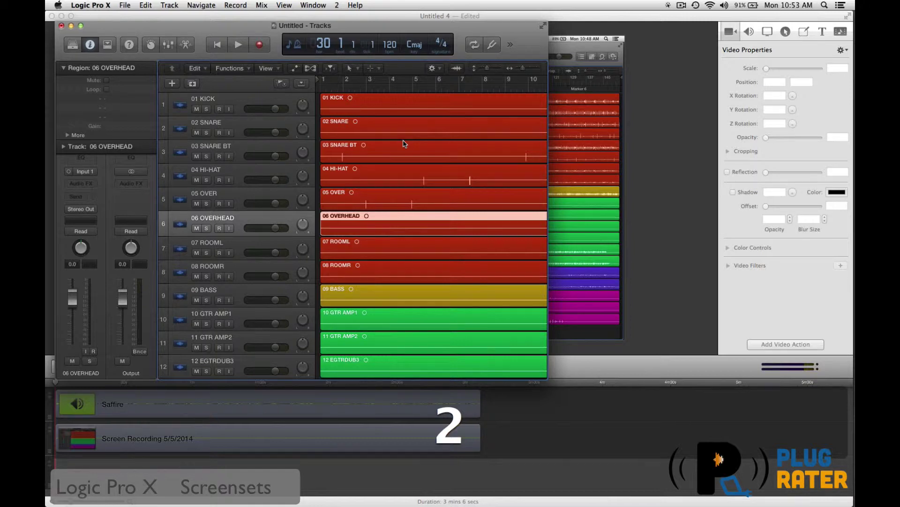
key("shift")
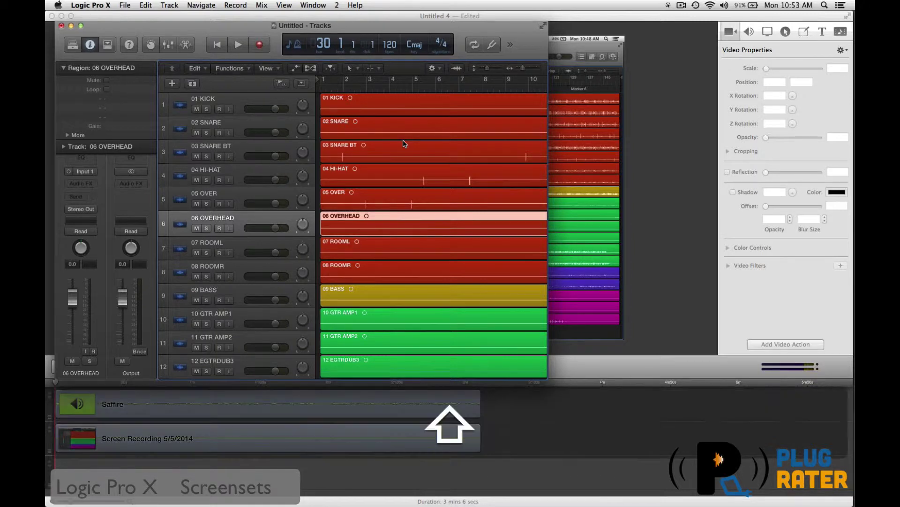
left_click(81, 27, "shift")
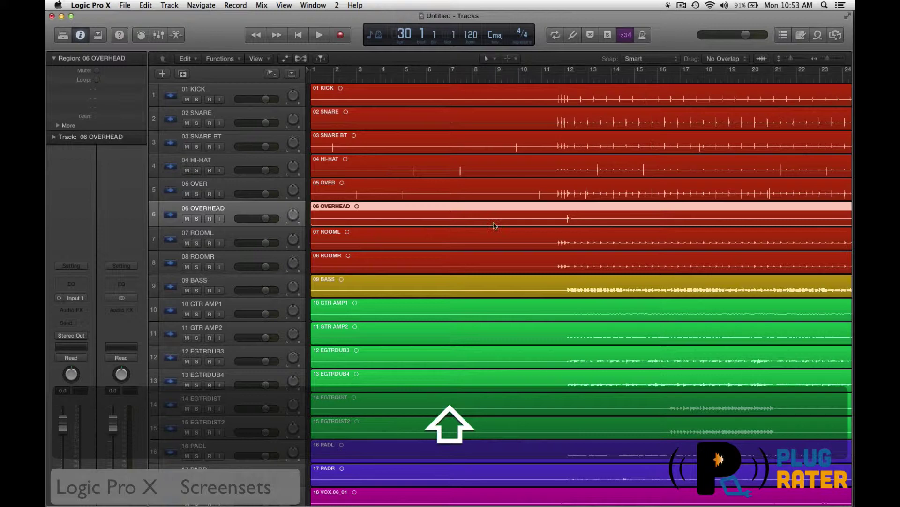
key("super+2")
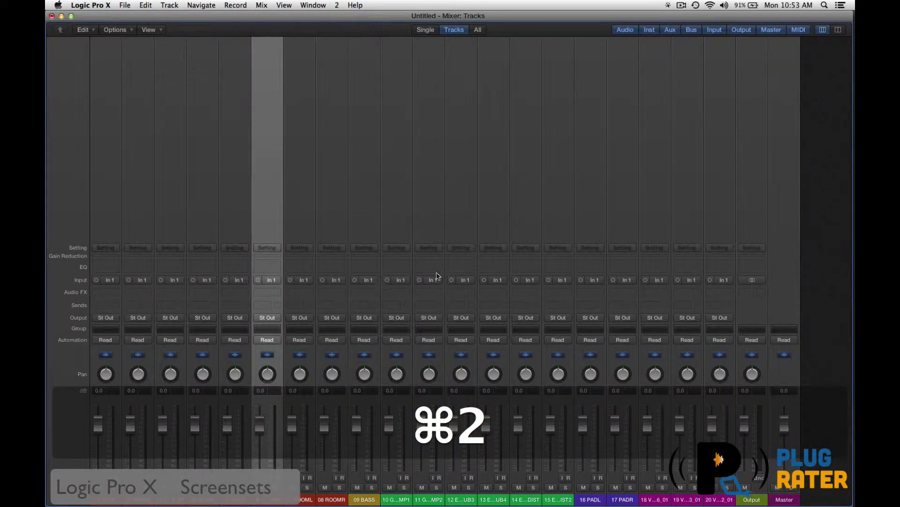
key("super+grave")
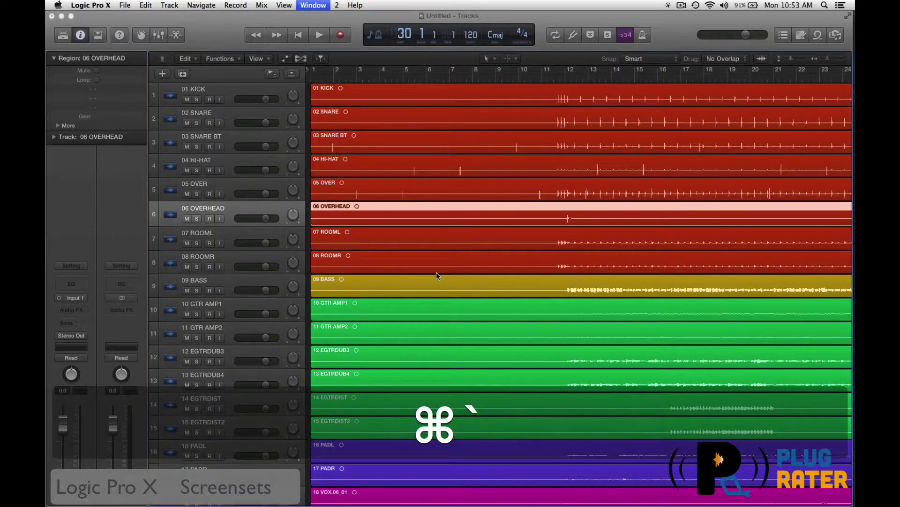
key("super+w")
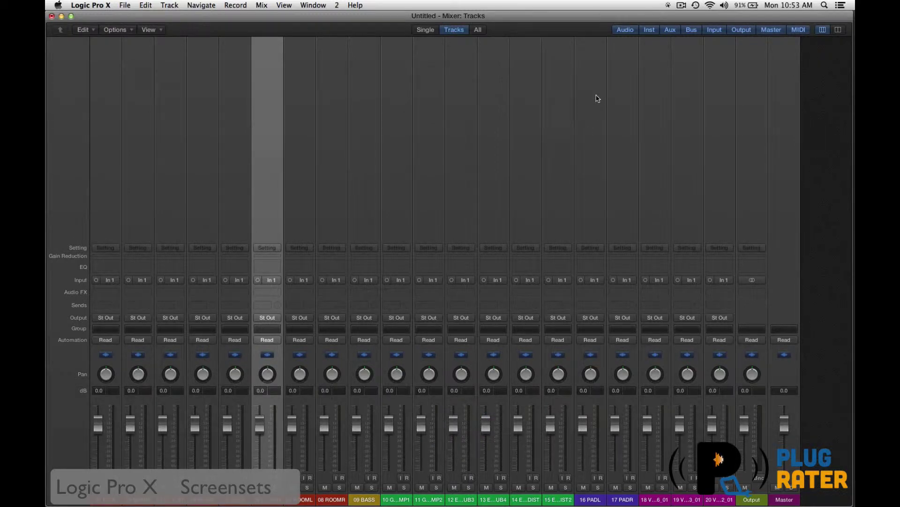
Step: Lock screenset 2 from its menu, insert Channel EQ on 01 KICK, then recall screenset 2
left_click(338, 5)
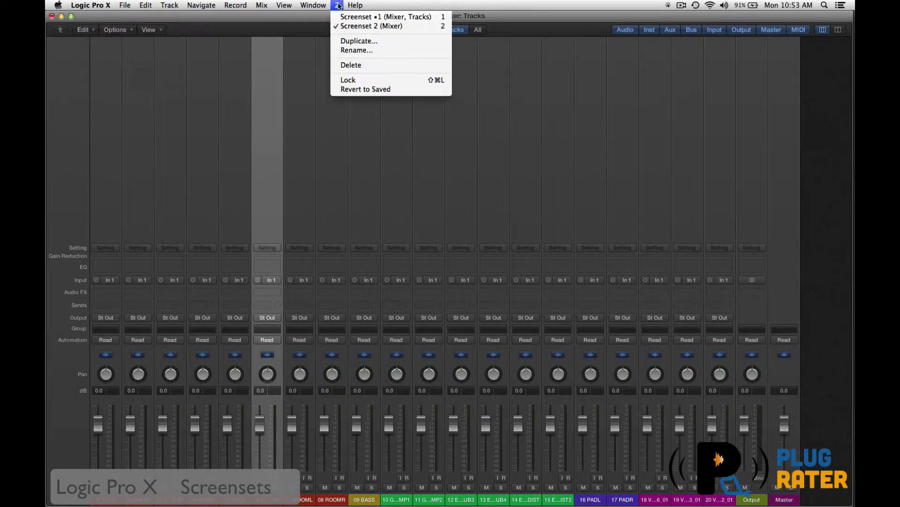
left_click(345, 81)
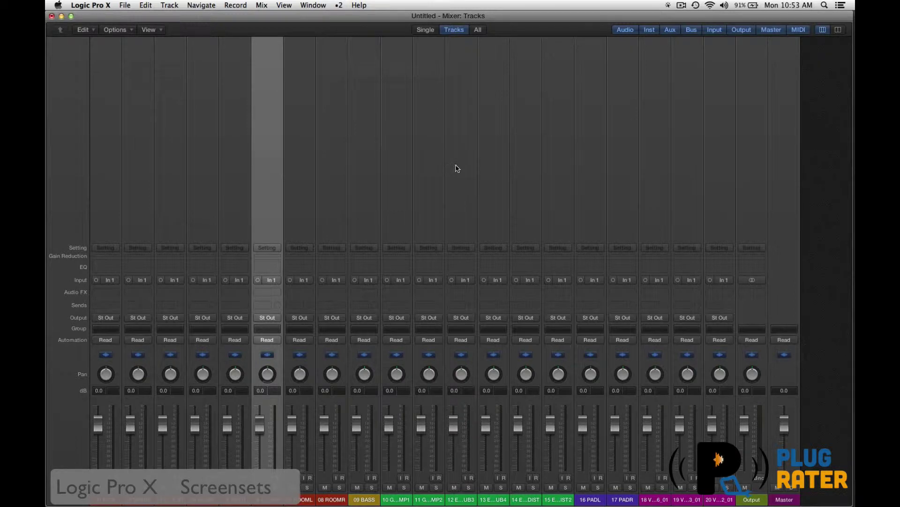
left_click(108, 266)
left_click(113, 294)
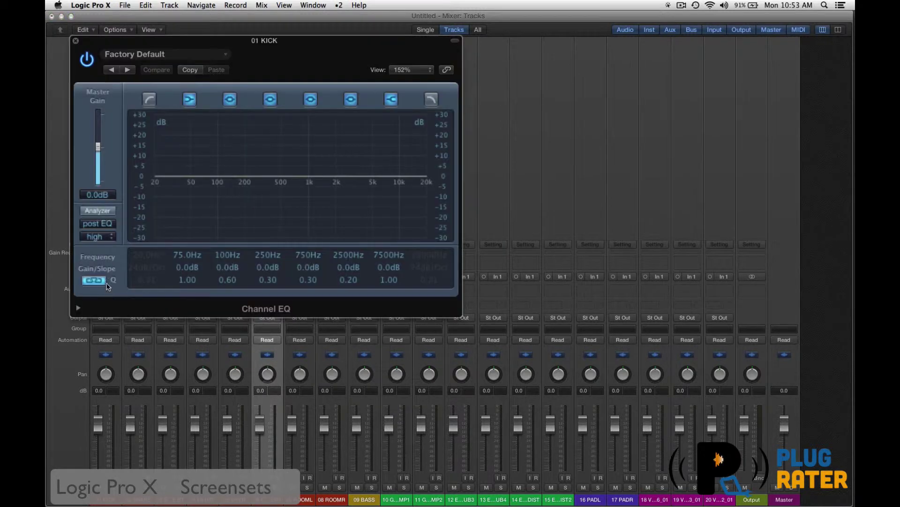
left_click_drag(154, 42, 378, 74)
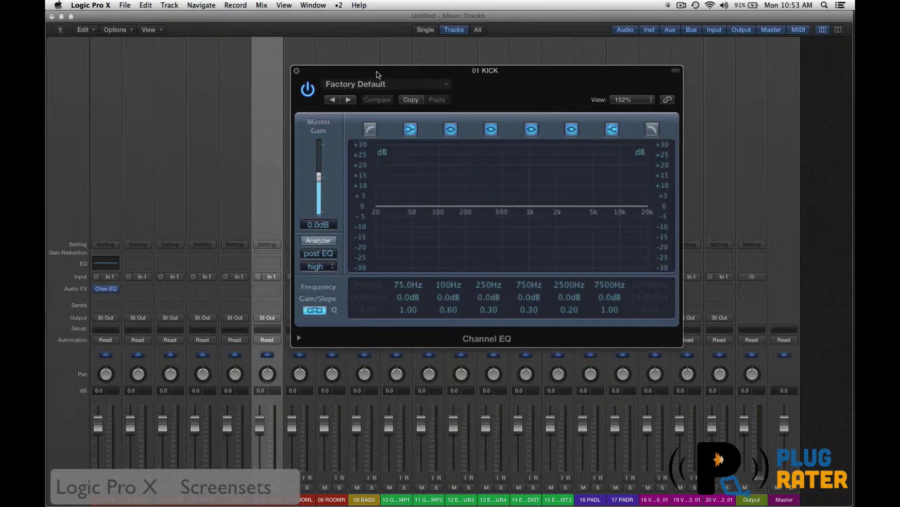
key("2")
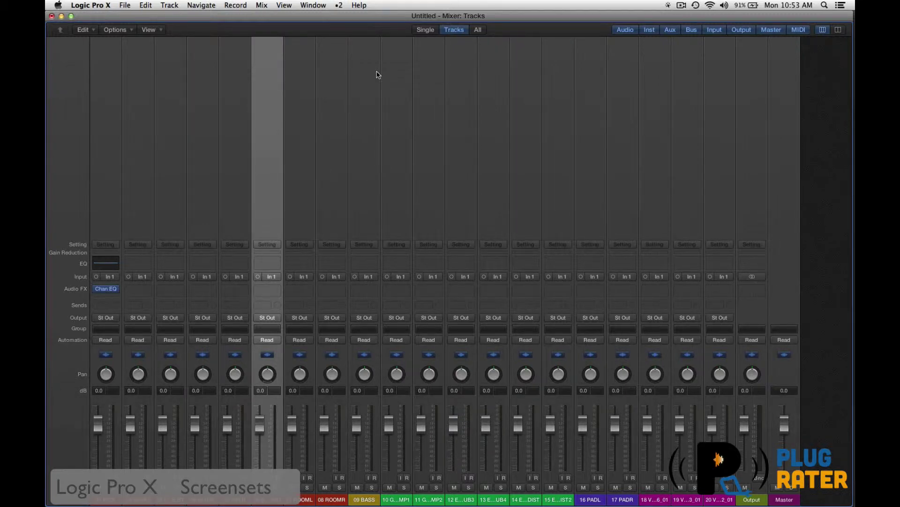
Step: Step through screensets 1 and 2, then open the full-screen Mixer on screenset 3
key("1")
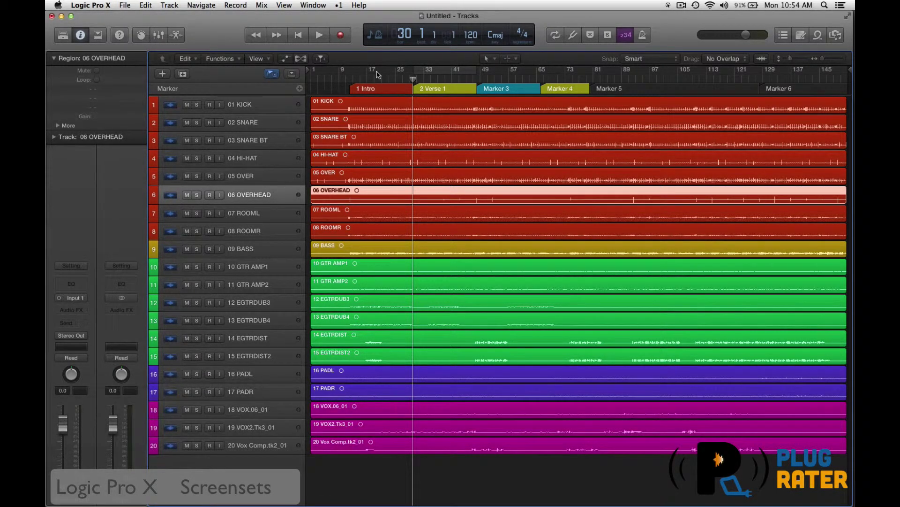
key("2")
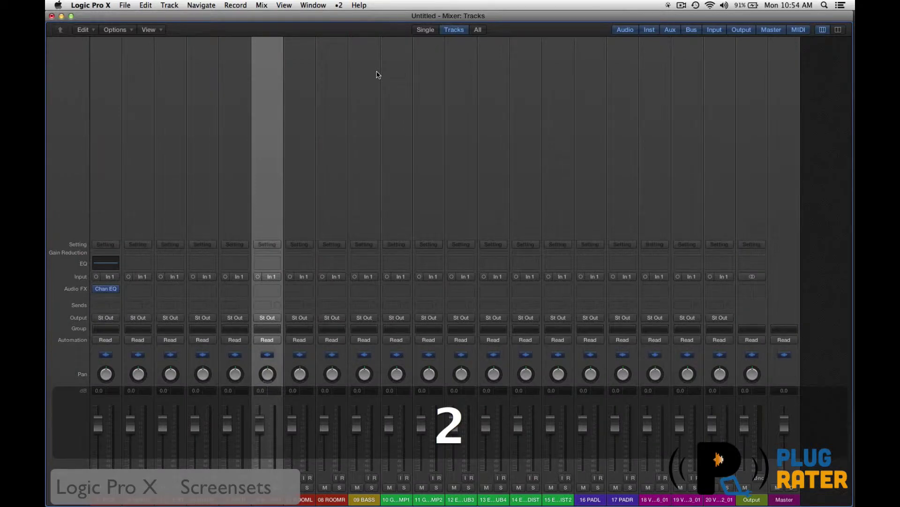
key("3")
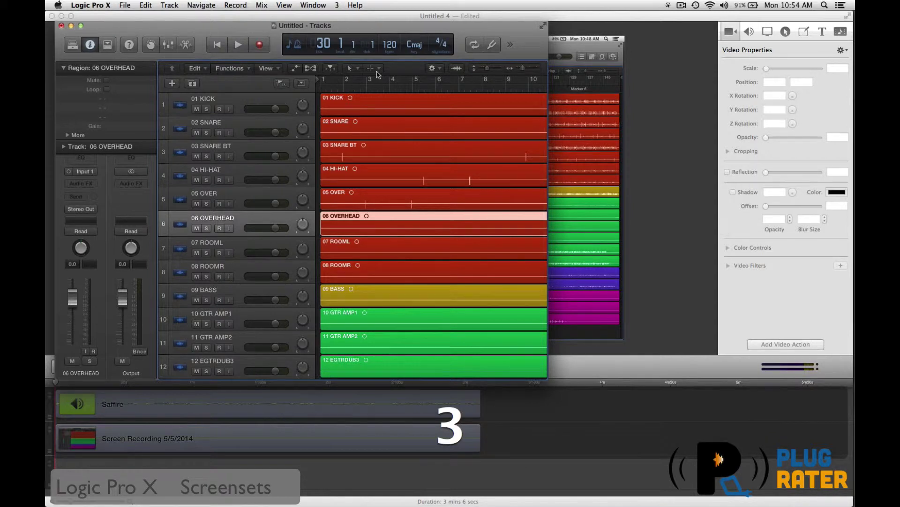
key("super+2")
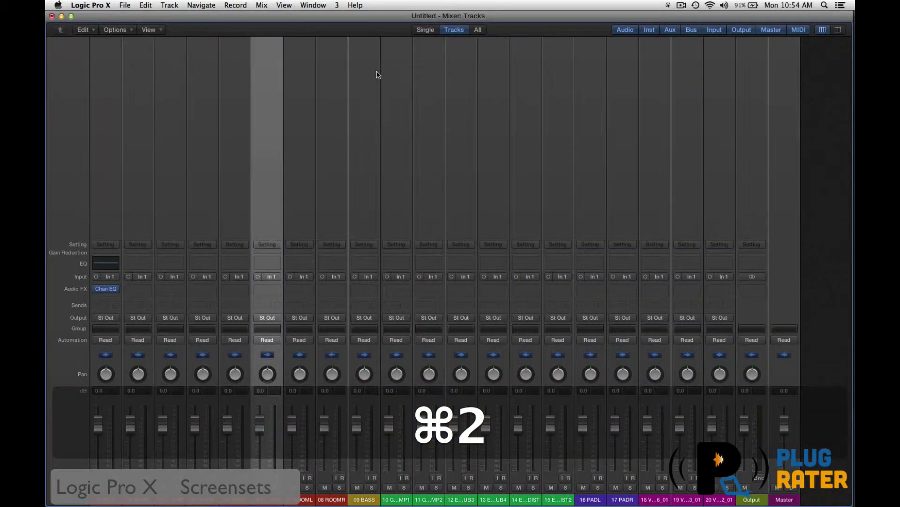
Step: Insert Channel EQ on 02 SNARE and 03 SNARE BT and open both EQ windows
left_click(141, 264)
left_click(141, 265)
left_click_drag(222, 40, 500, 47)
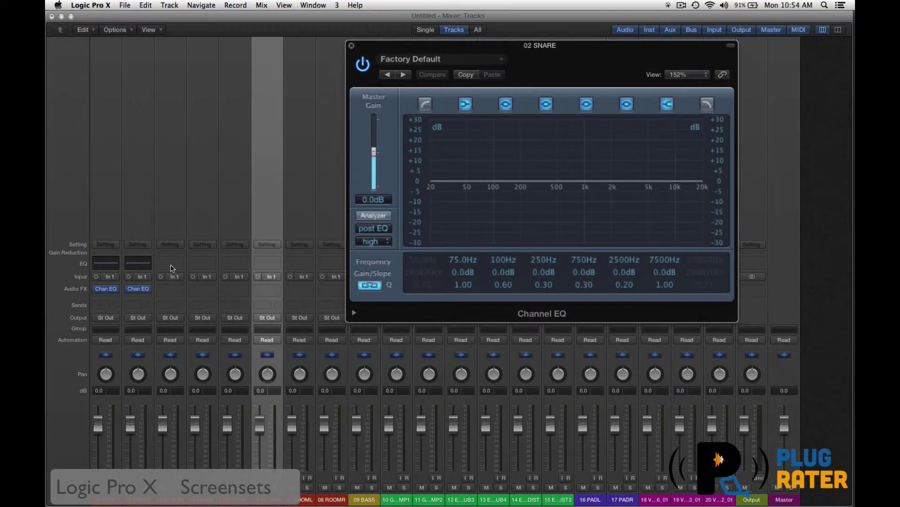
left_click(173, 268)
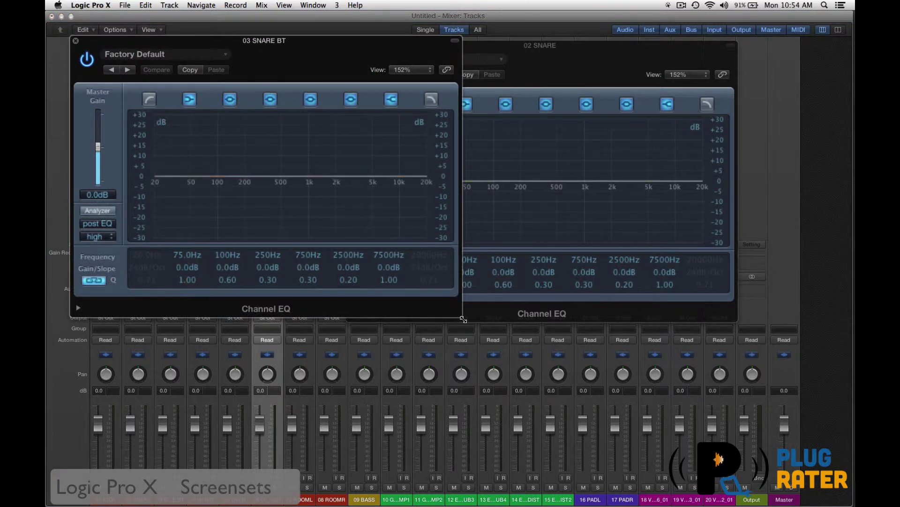
left_click_drag(450, 302, 289, 212)
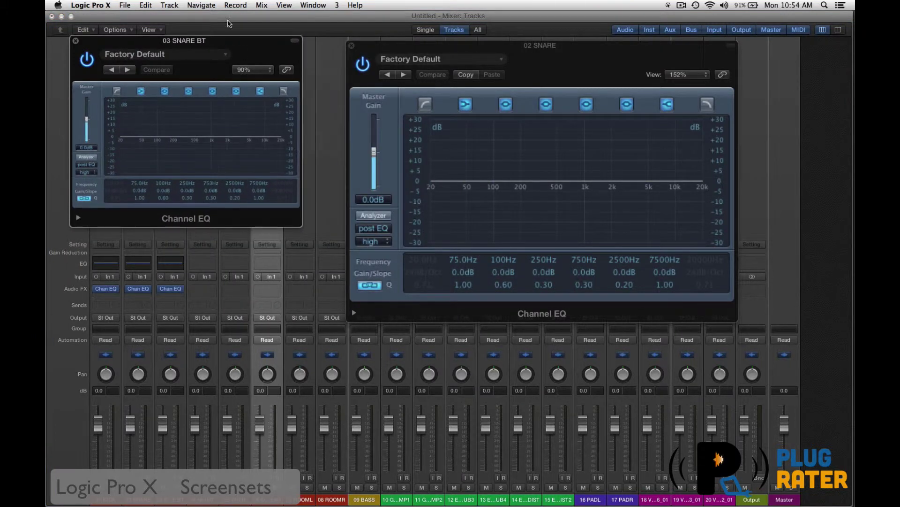
left_click_drag(223, 44, 609, 340)
Step: Resize the kick, snare and snare BT EQ windows and line them up across the top
left_click_drag(737, 321, 554, 156)
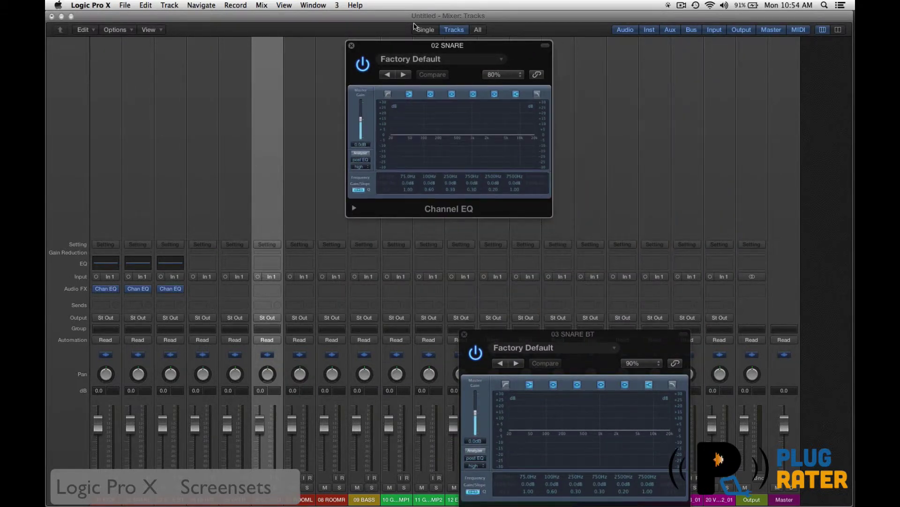
left_click_drag(406, 48, 460, 20)
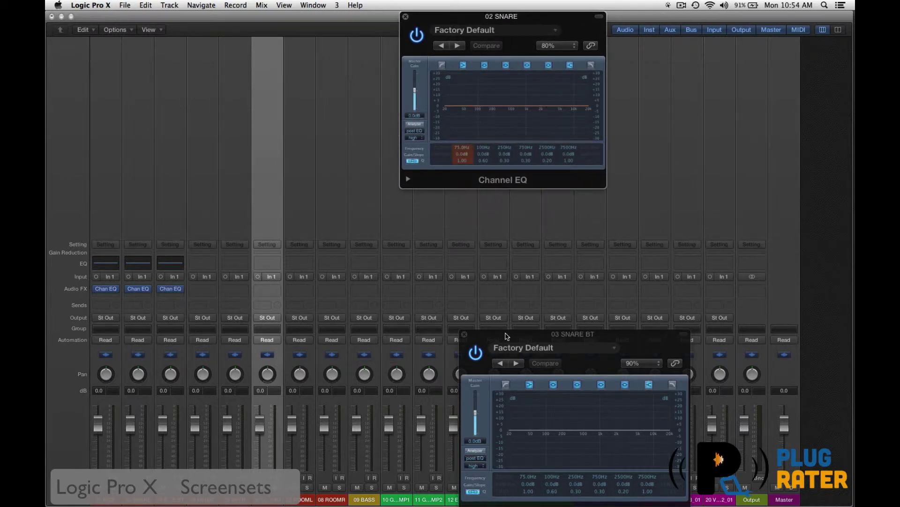
left_click_drag(507, 335, 655, 9)
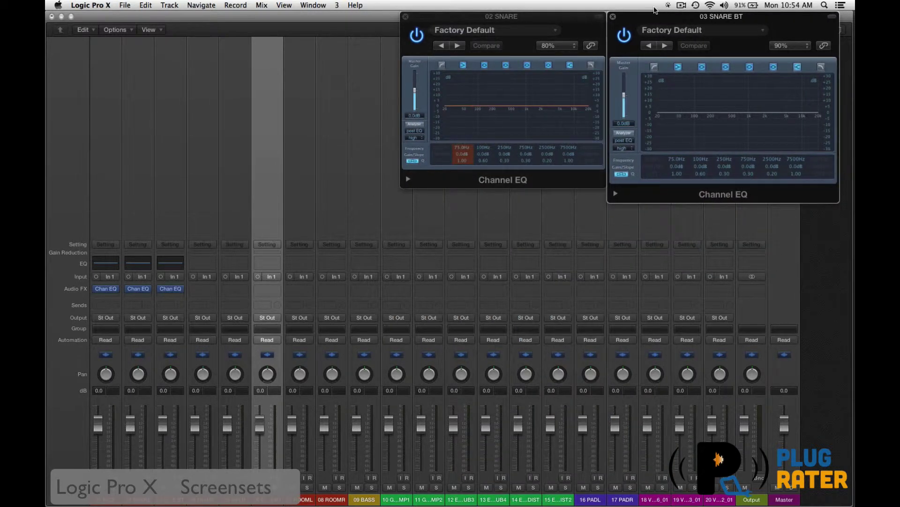
left_click(111, 266)
left_click(111, 266)
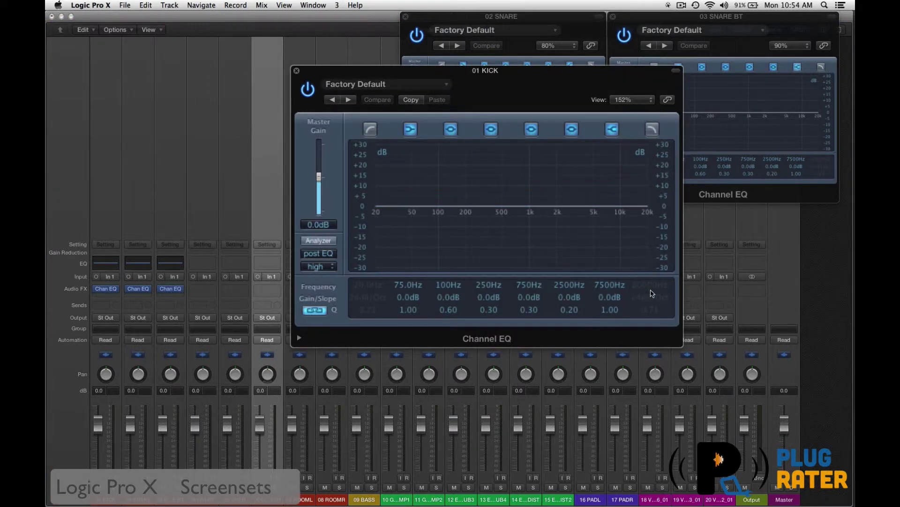
left_click_drag(676, 339, 554, 234)
left_click_drag(428, 71, 272, 18)
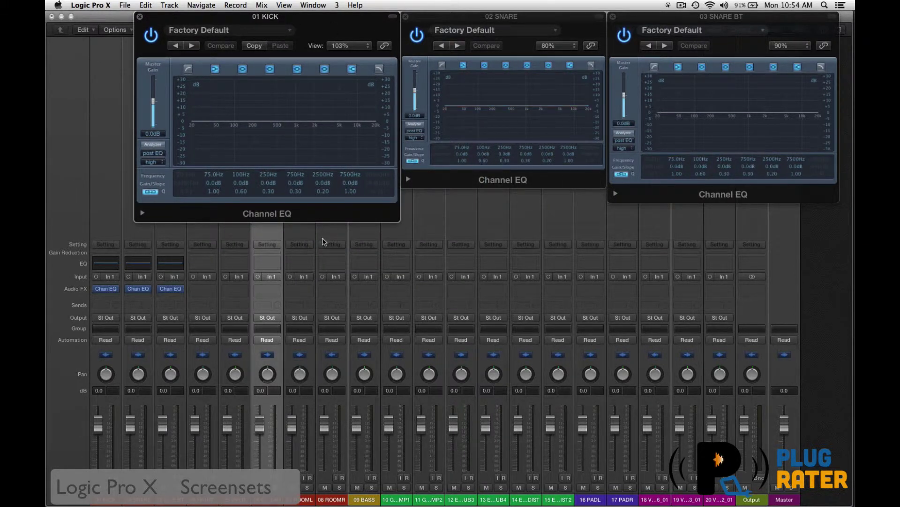
Step: Lock screenset 3 with Shift-Cmd-L, then recall screensets 1, 2 and 3 to verify each
key("shift+super+l")
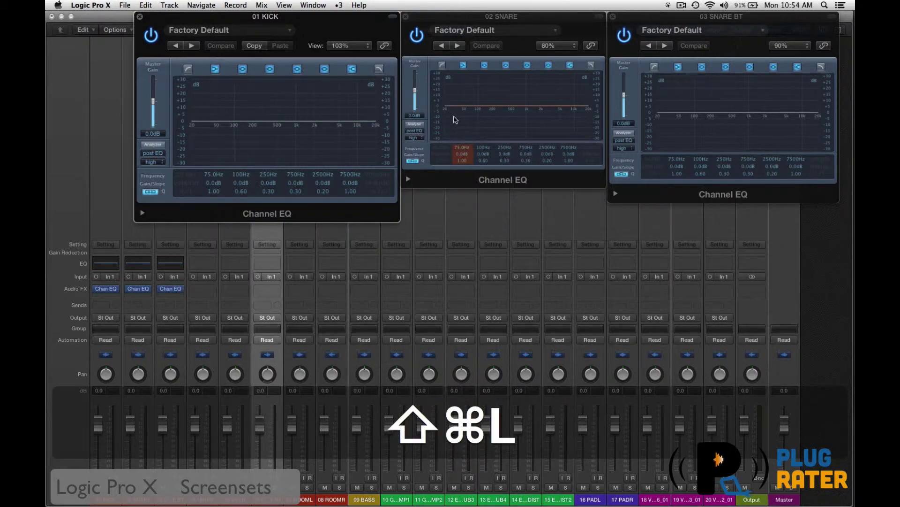
key("1")
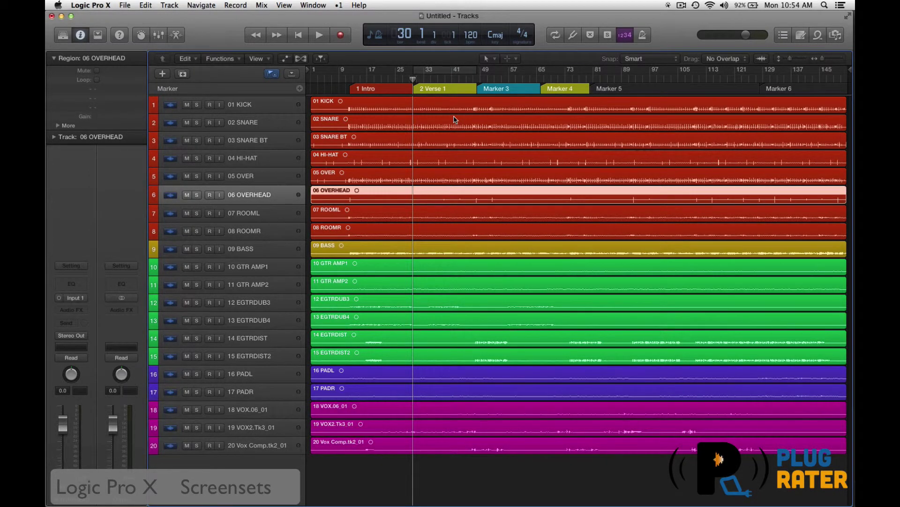
key("2")
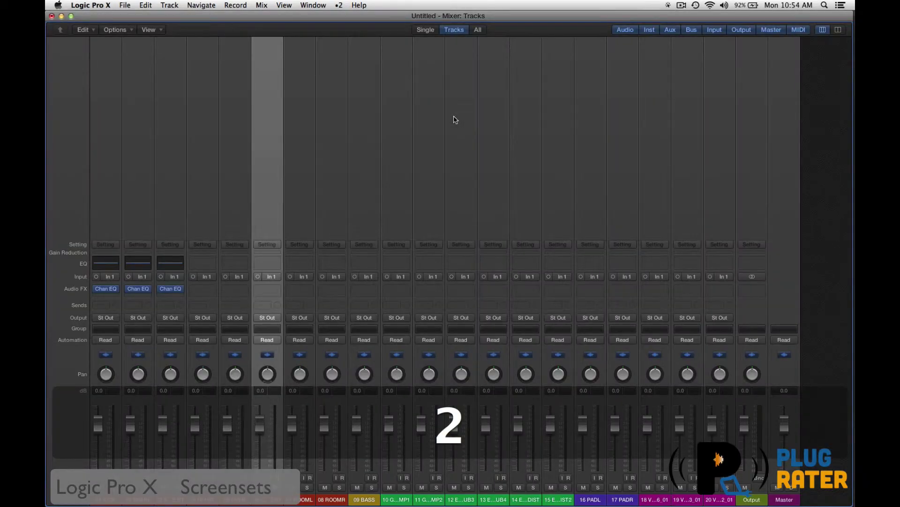
key("3")
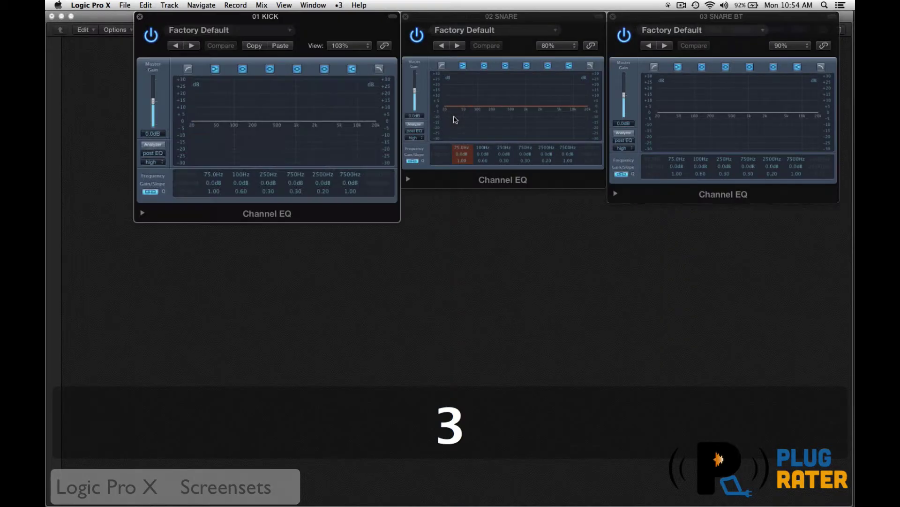